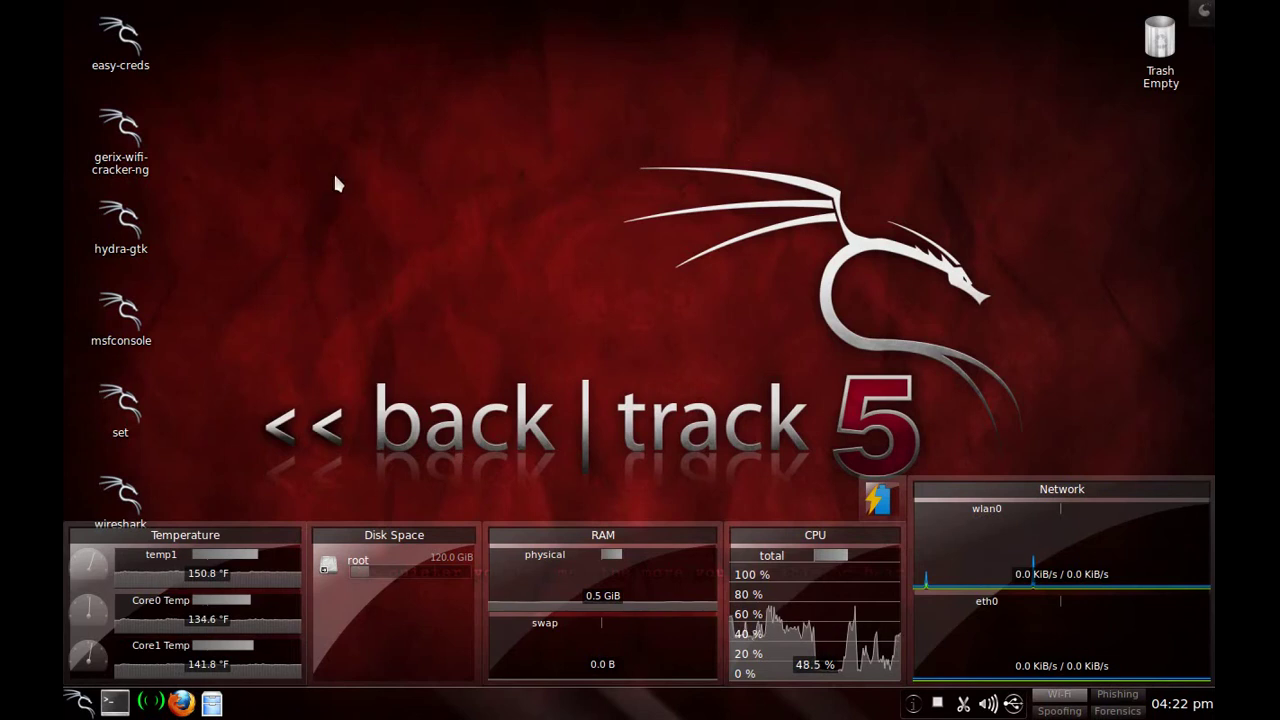
Browse the application launcher menu's categories, then close it
click(86, 24)
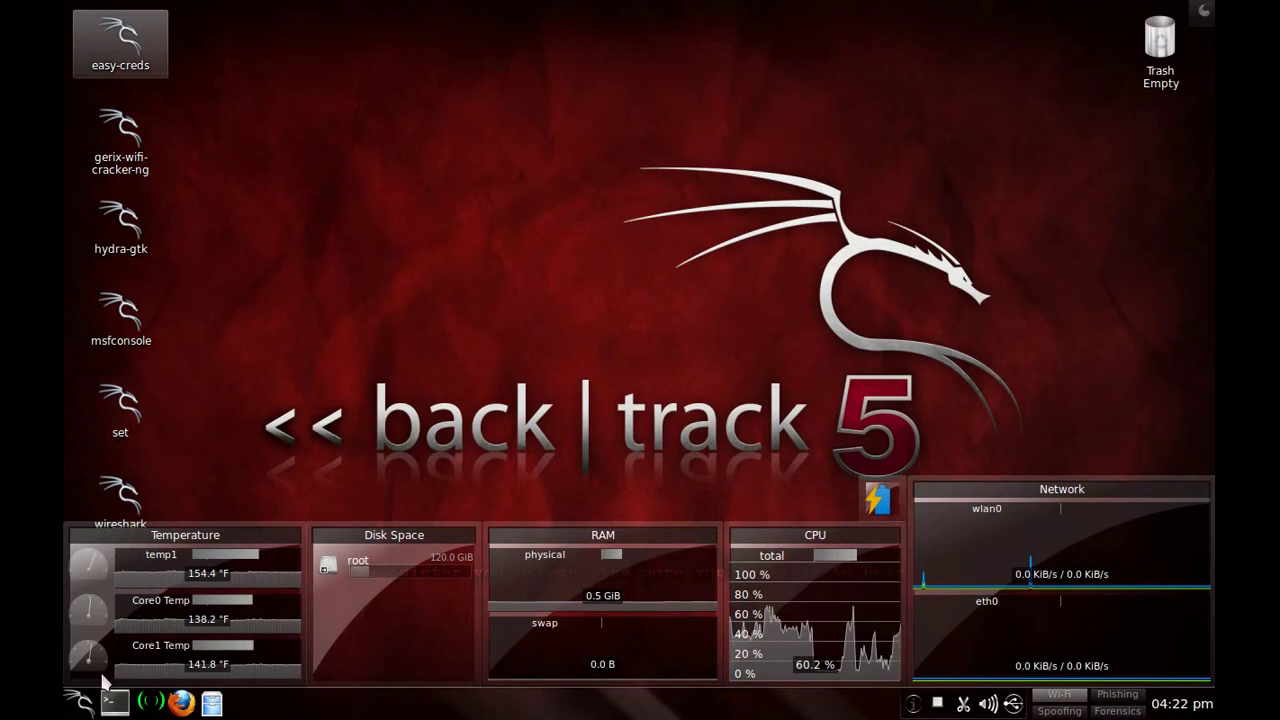
click(80, 703)
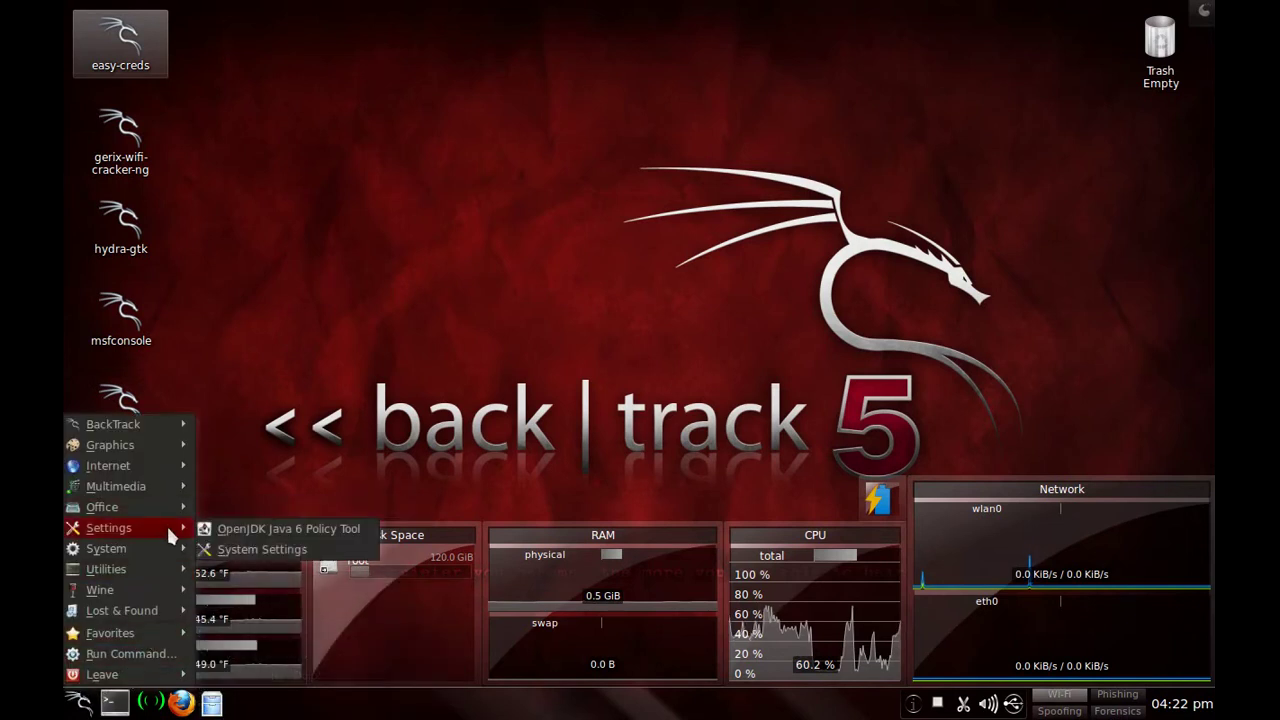
mouse_move(181, 508)
mouse_move(180, 486)
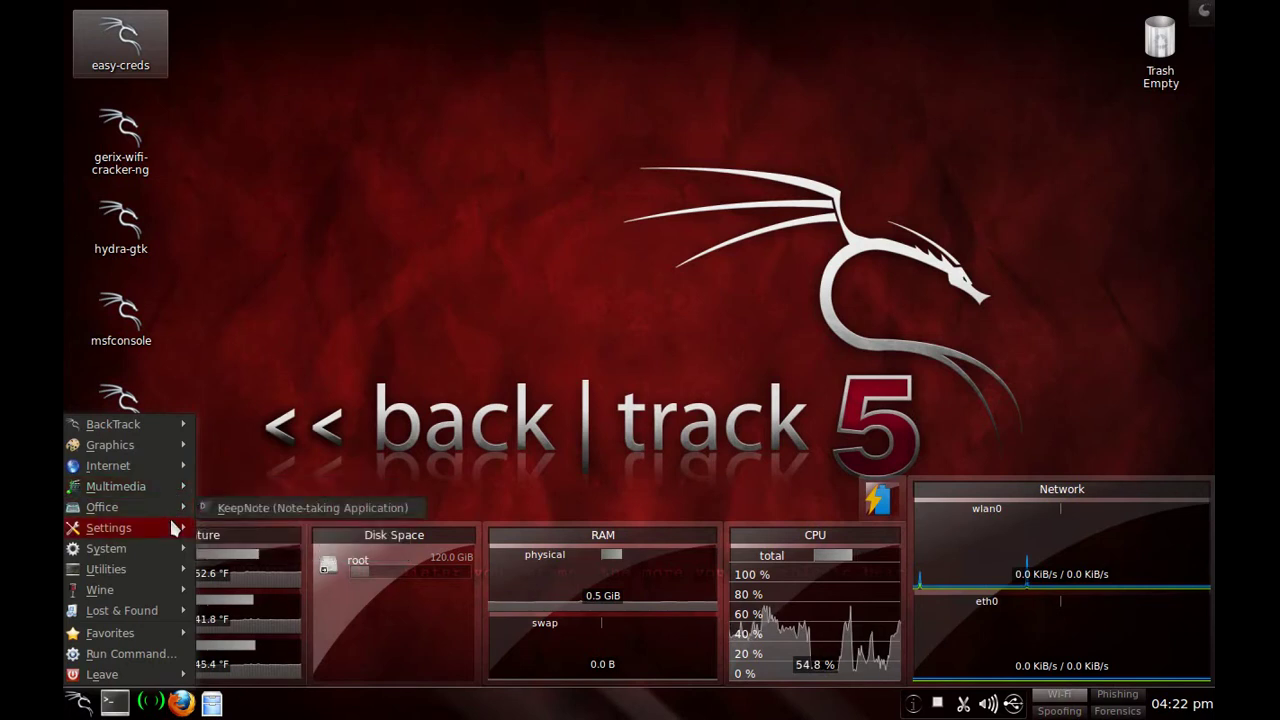
mouse_move(161, 462)
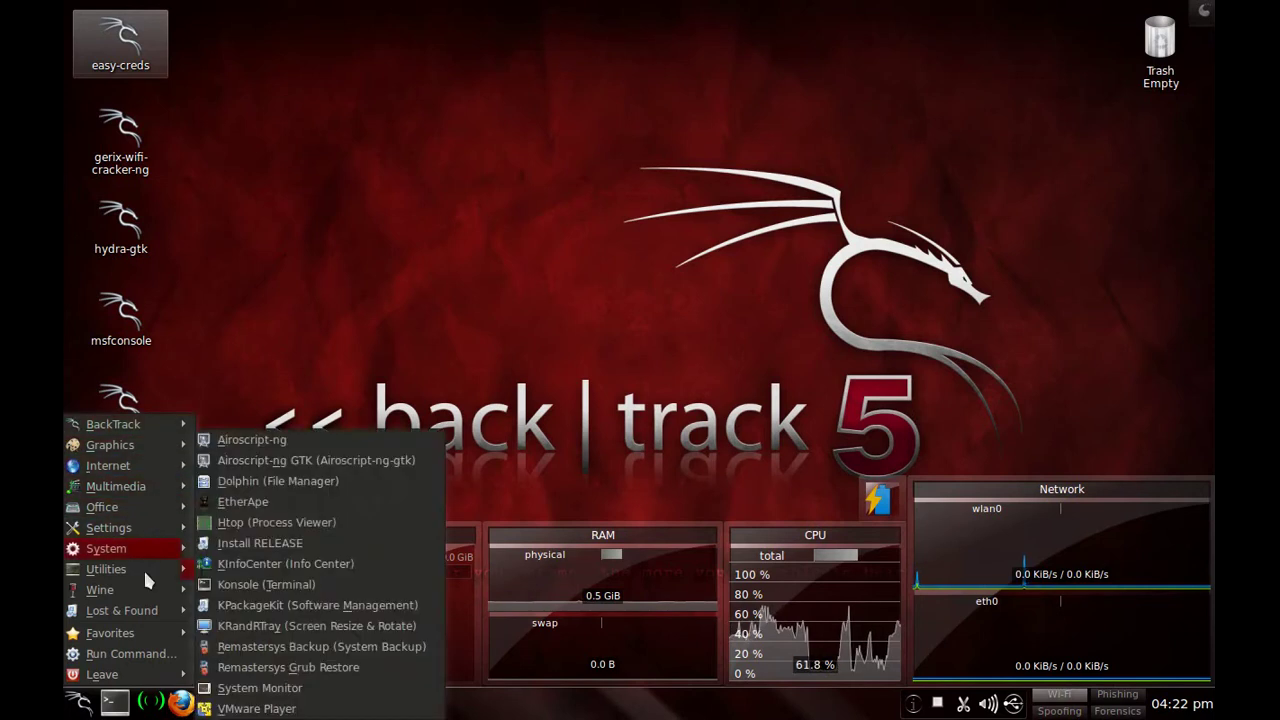
mouse_move(144, 567)
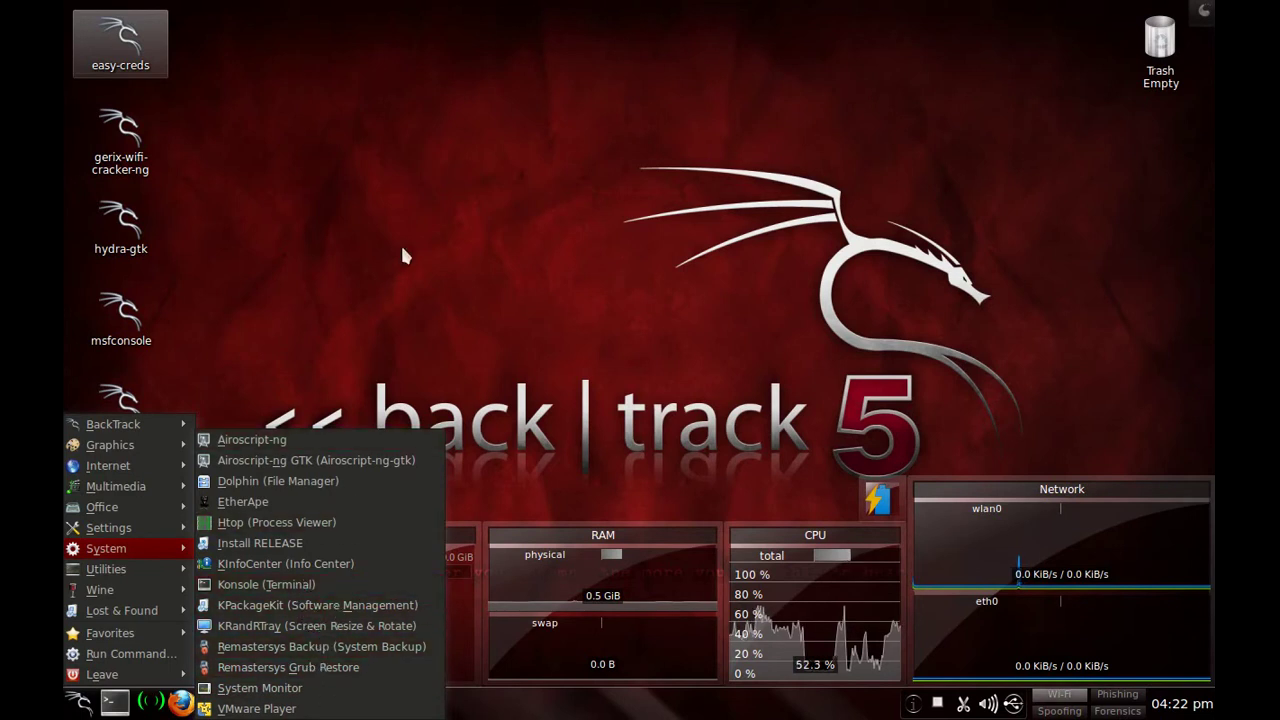
click(457, 213)
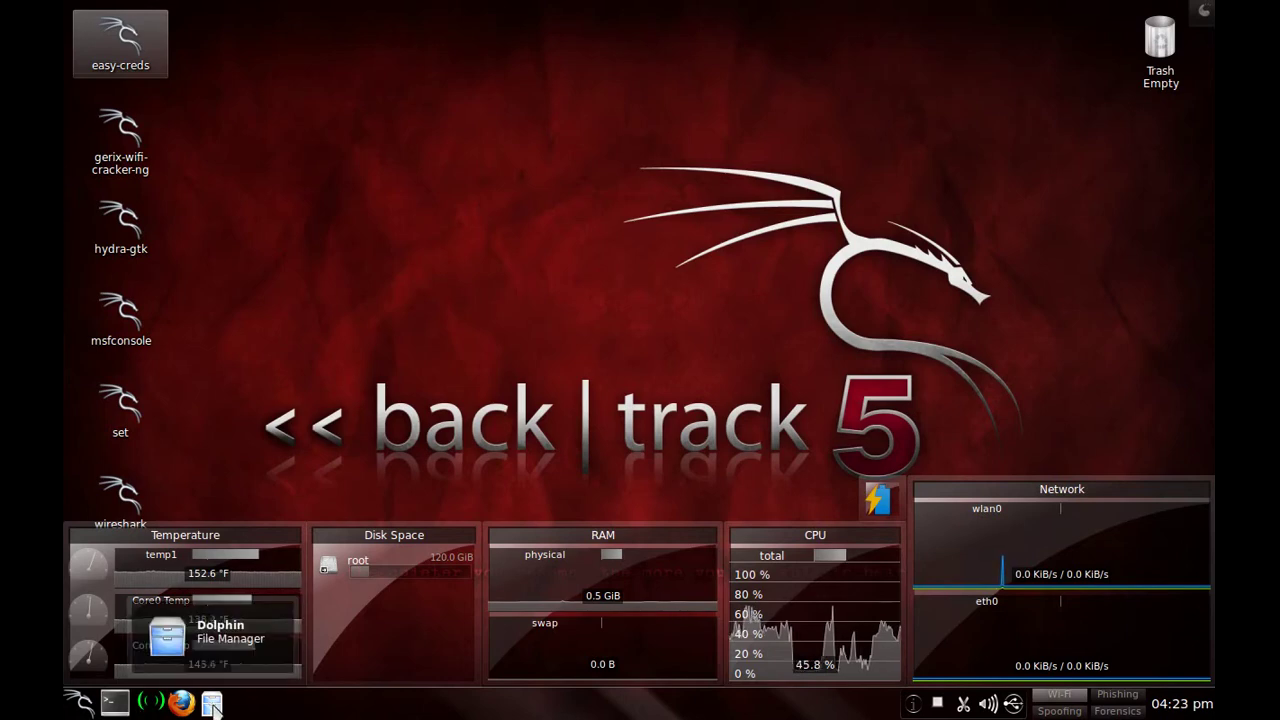
Open two terminal windows and start gedit on /etc/apt/sources.list
click(110, 706)
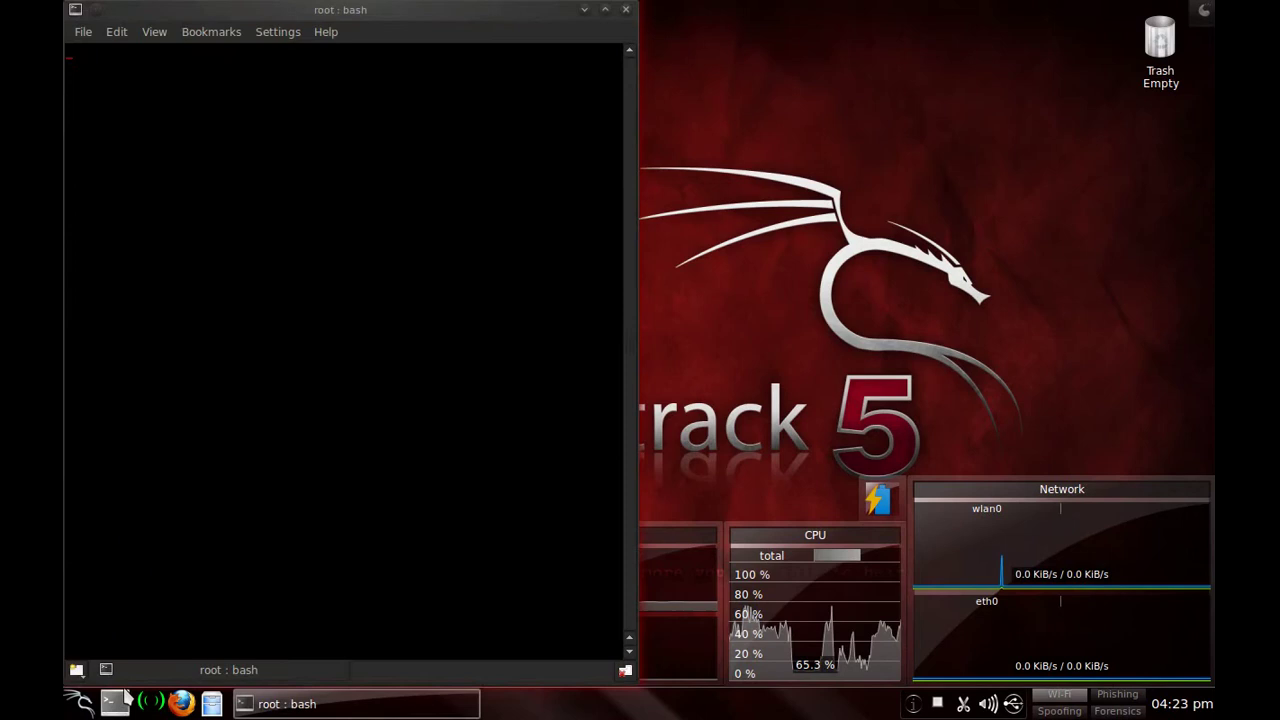
click(116, 703)
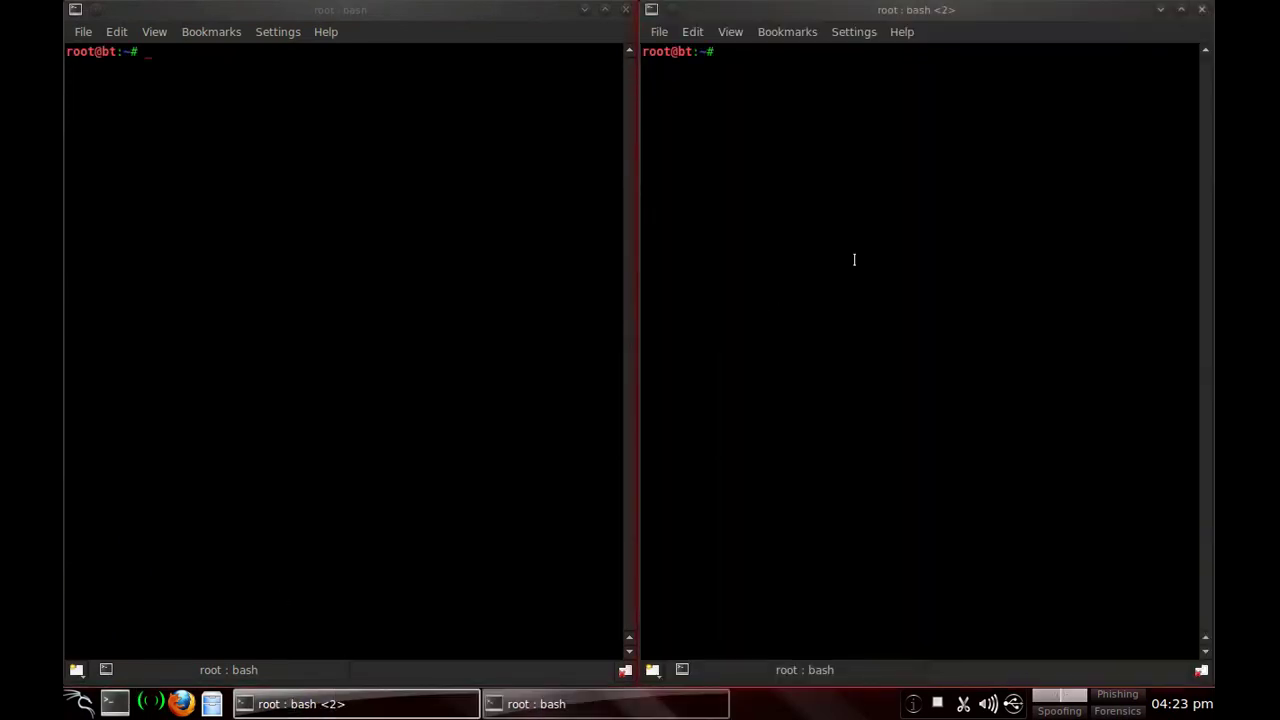
text(apt-get update)
key(ctrl+u)
text(gedit /etc/apt/sources.list)
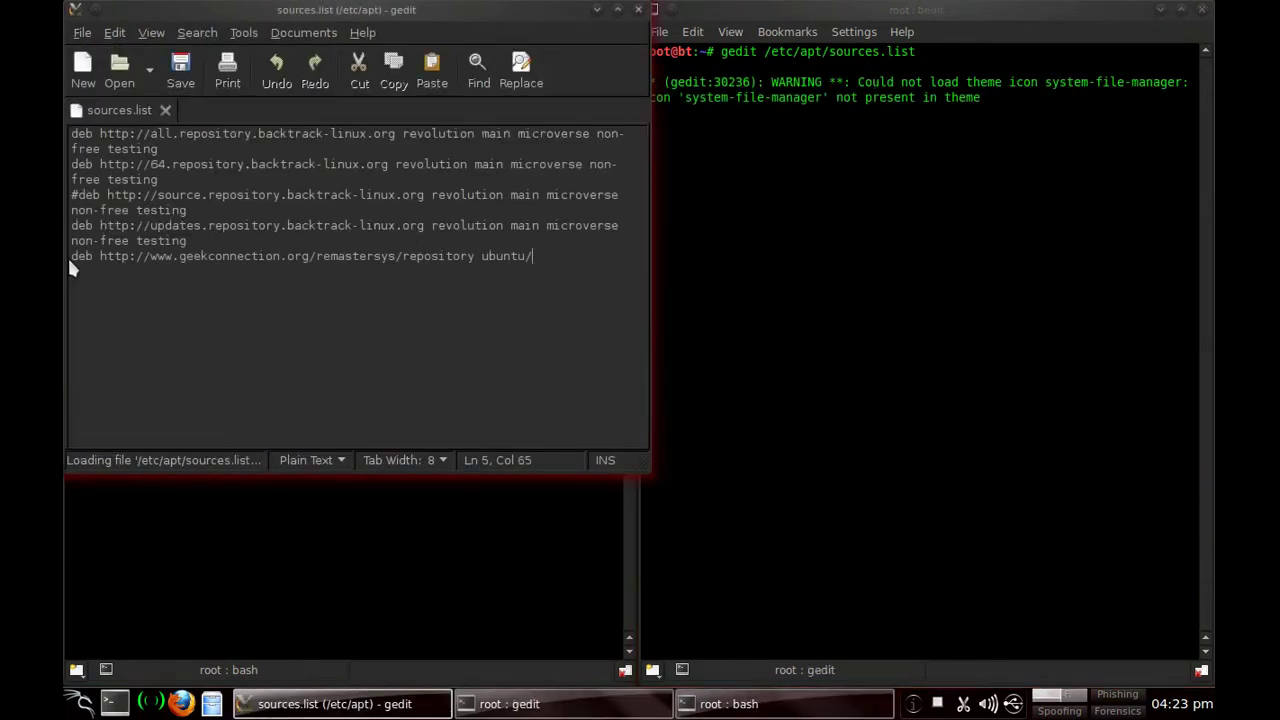
Select the new remastersys deb line and save sources.list
drag(68, 256, 545, 258)
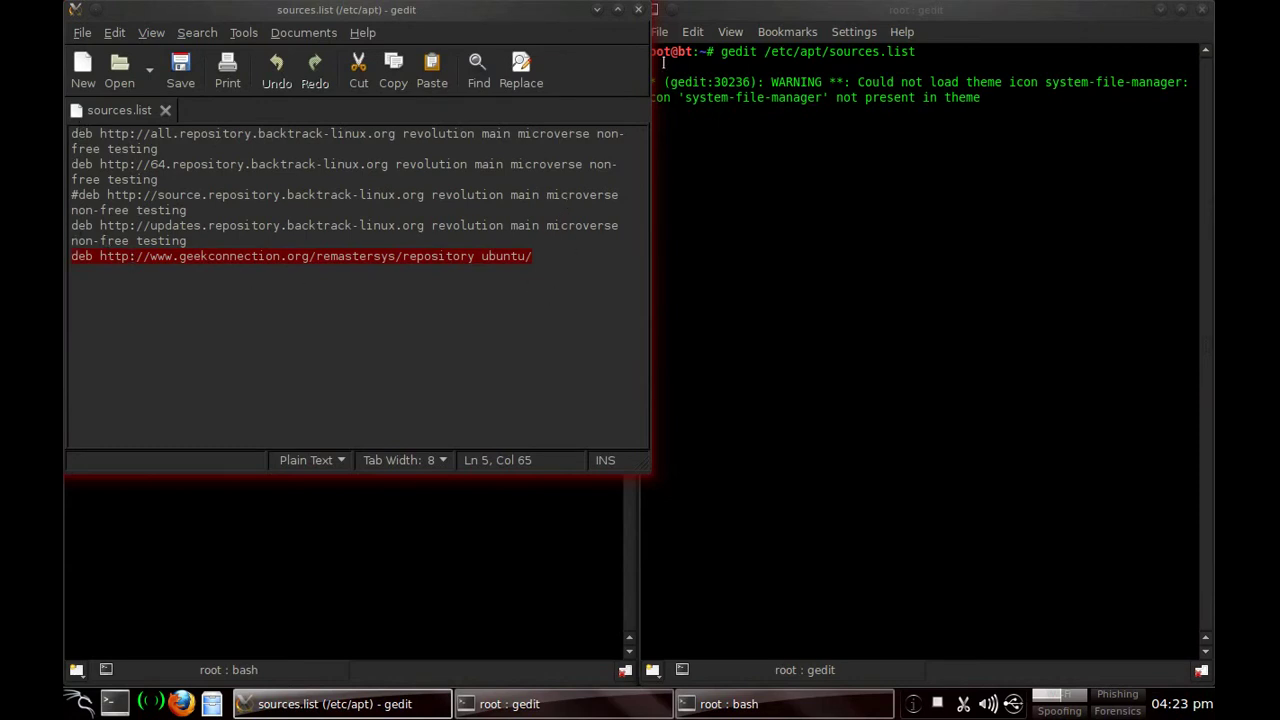
click(182, 70)
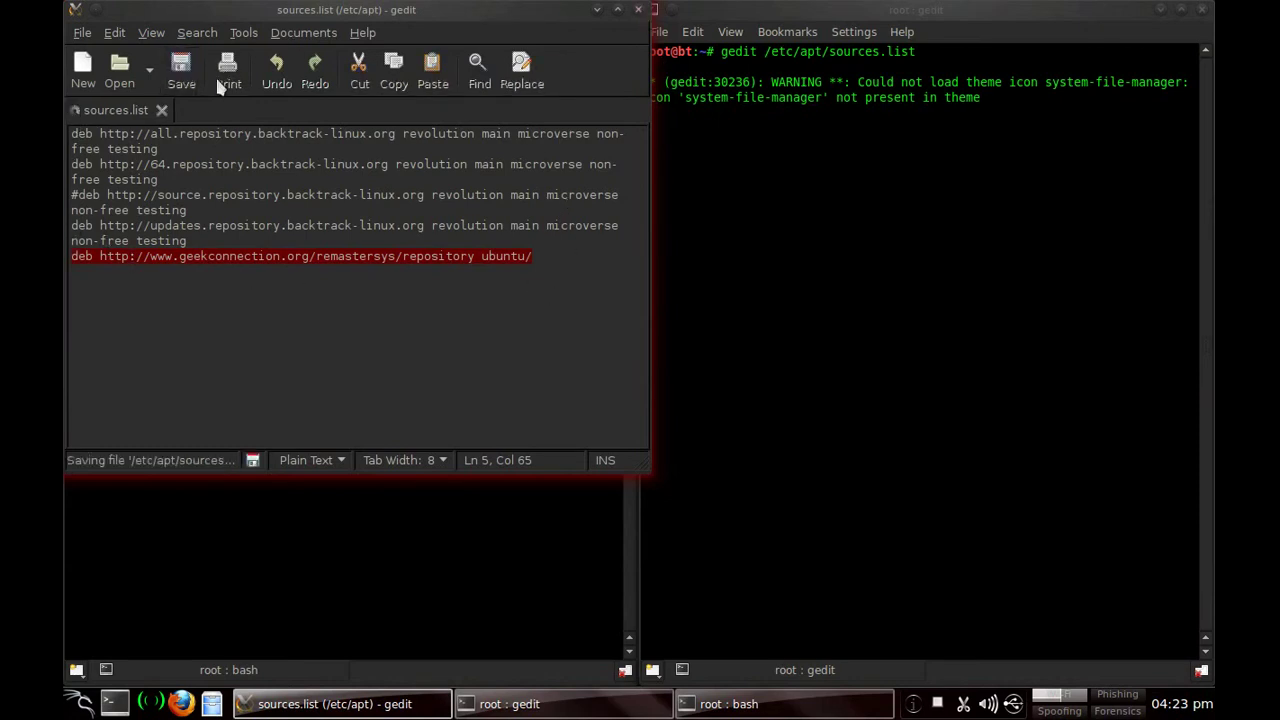
Close gedit, run apt-get update, and recall 'apt-get install remastersys' at the prompt
click(638, 10)
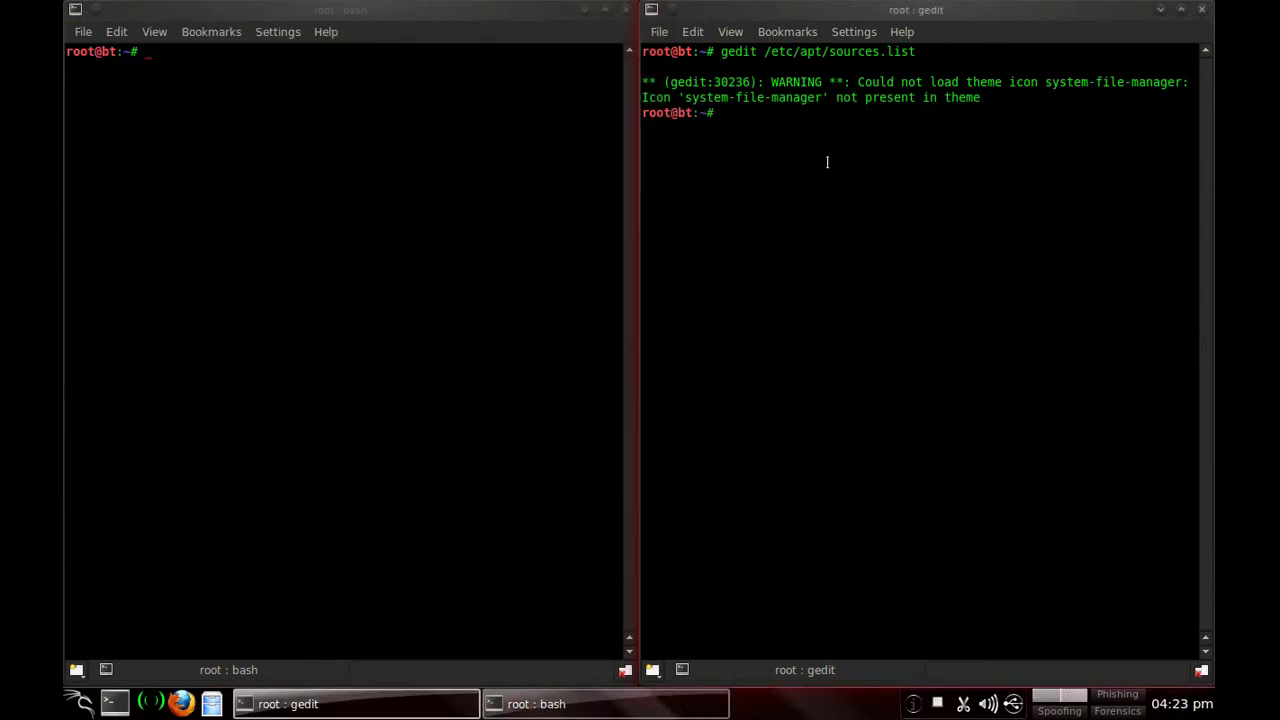
text(apt-get update)
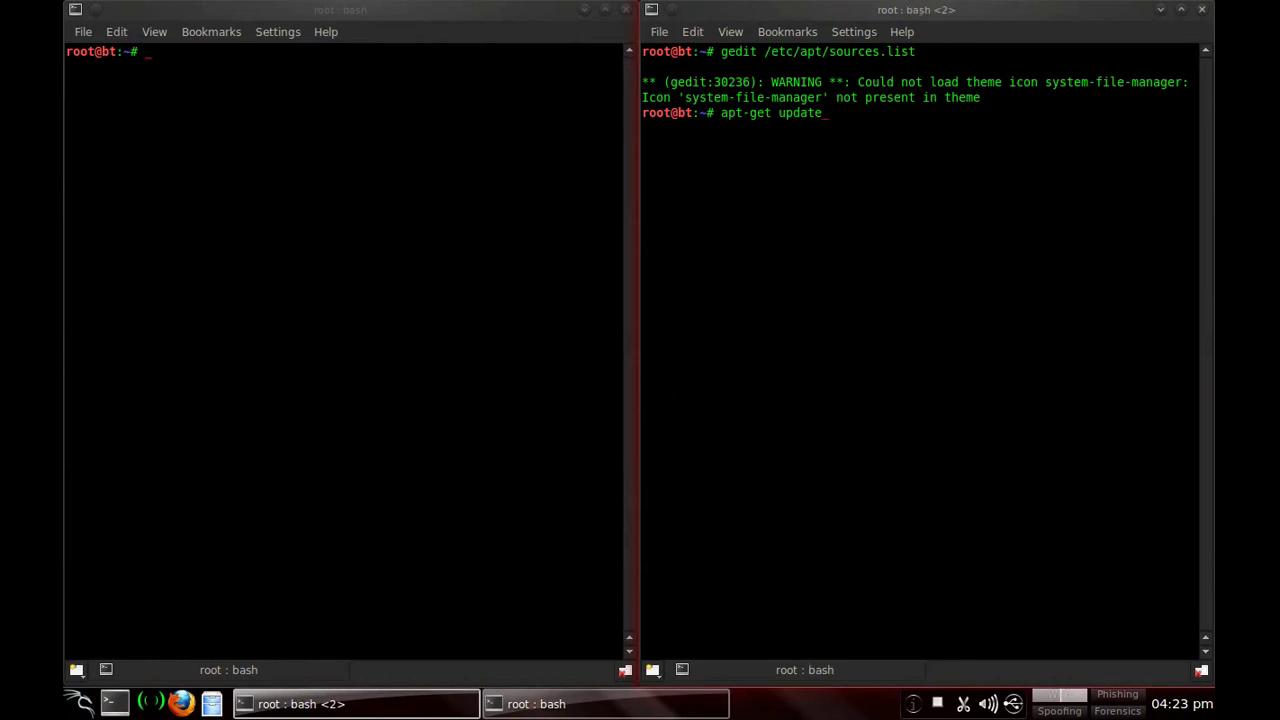
key(Return)
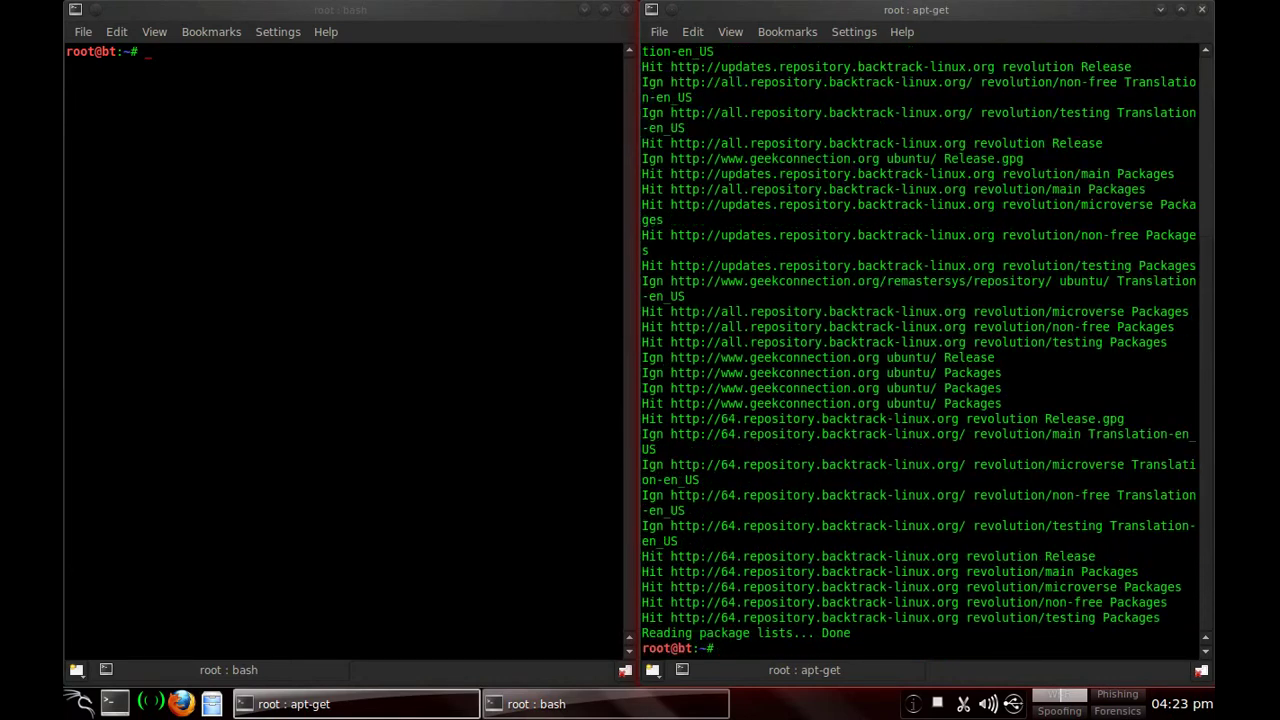
key(Up)
key(Up)
key(Up)
key(Up)
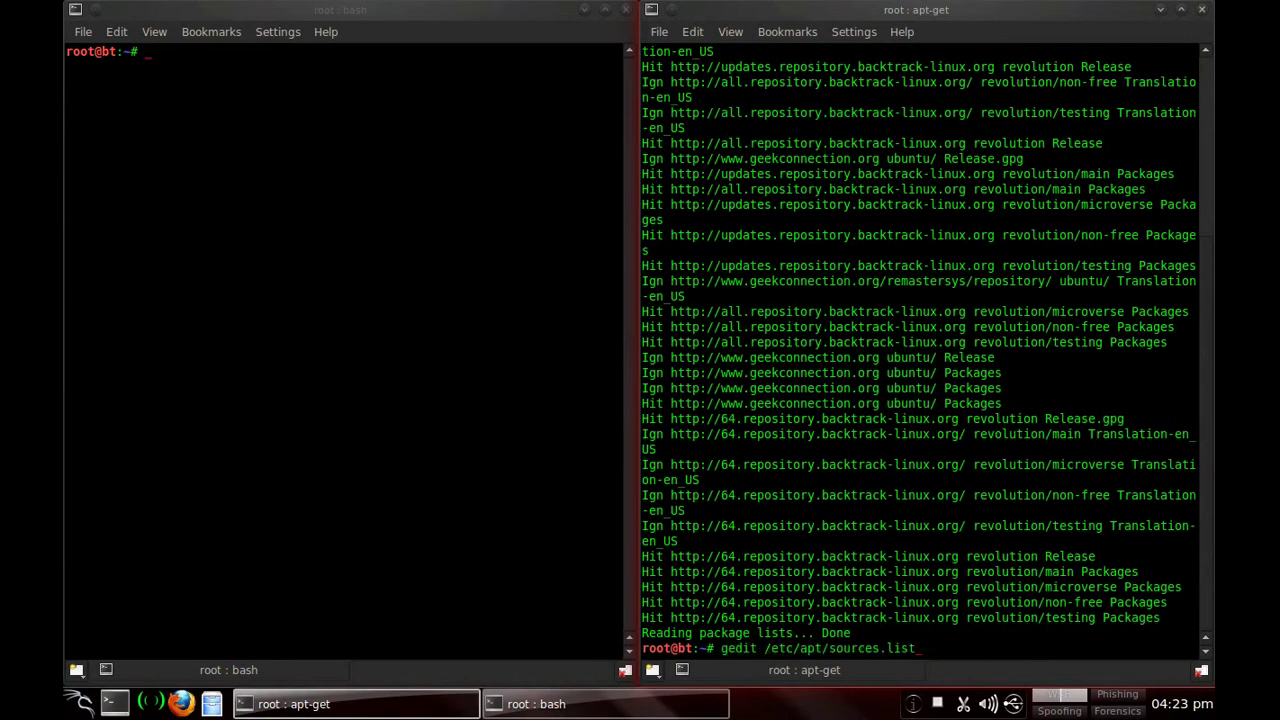
key(Up)
key(Up)
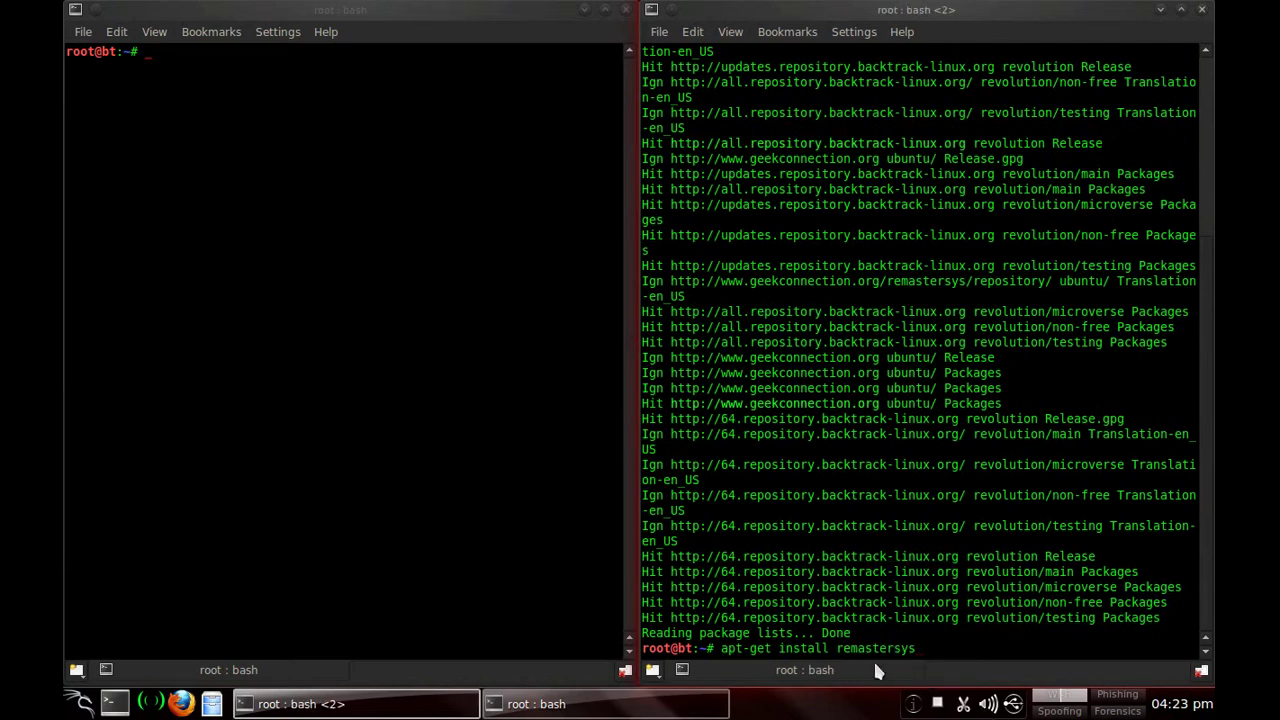
Close both Konsole windows and show the K menu's System submenu with Remastersys Backup
click(1201, 9)
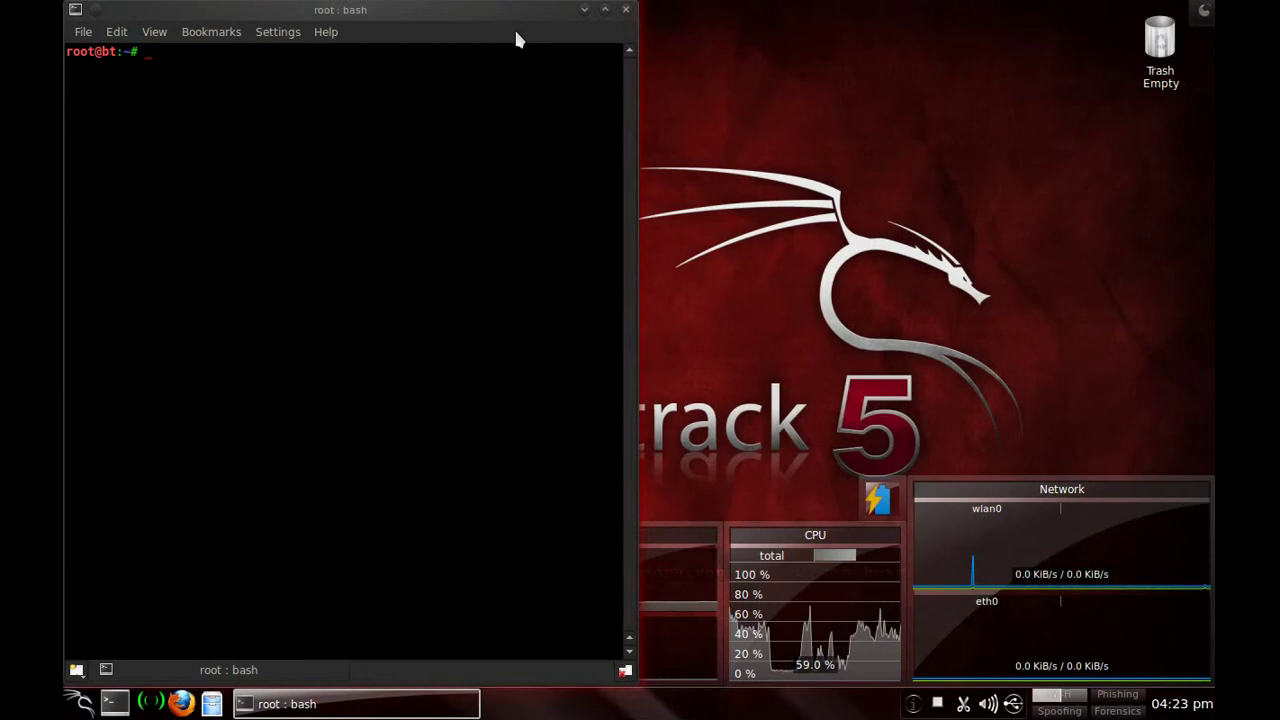
click(624, 10)
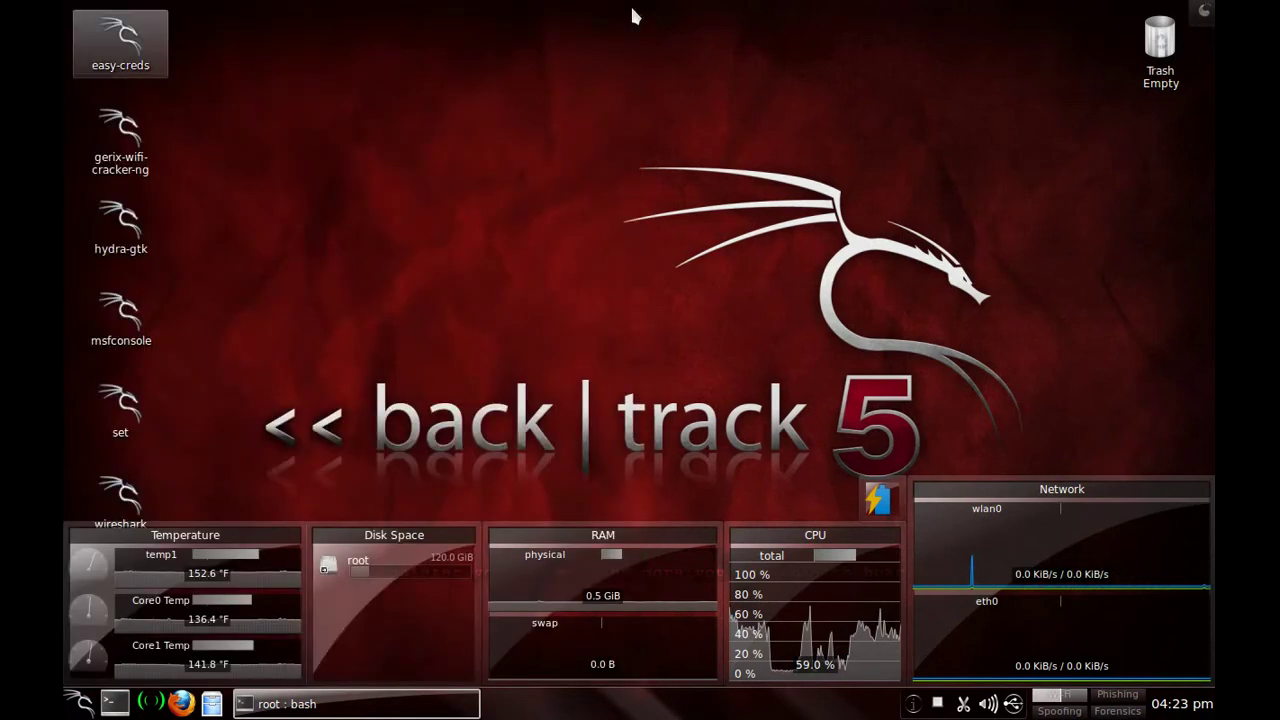
click(82, 704)
mouse_move(164, 546)
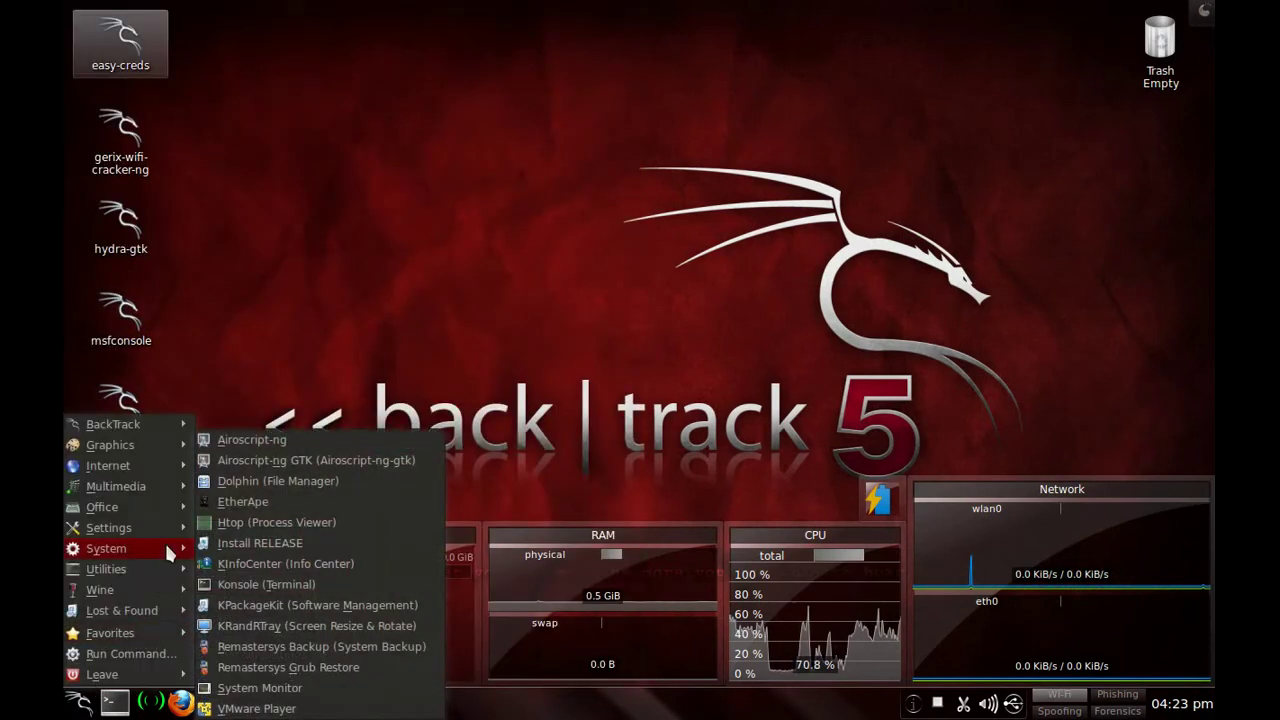
Launch Remastersys Backup, dismiss the notice, and select 'Modify the remastersys config file'
click(310, 650)
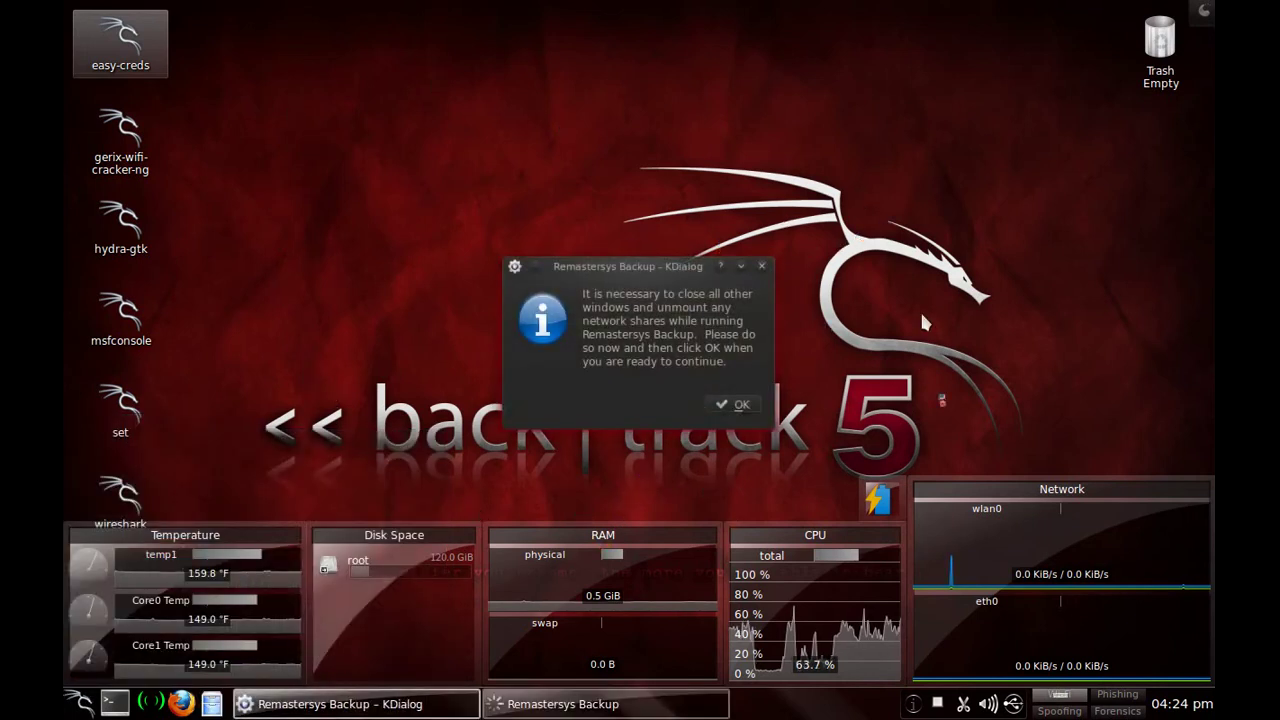
click(729, 405)
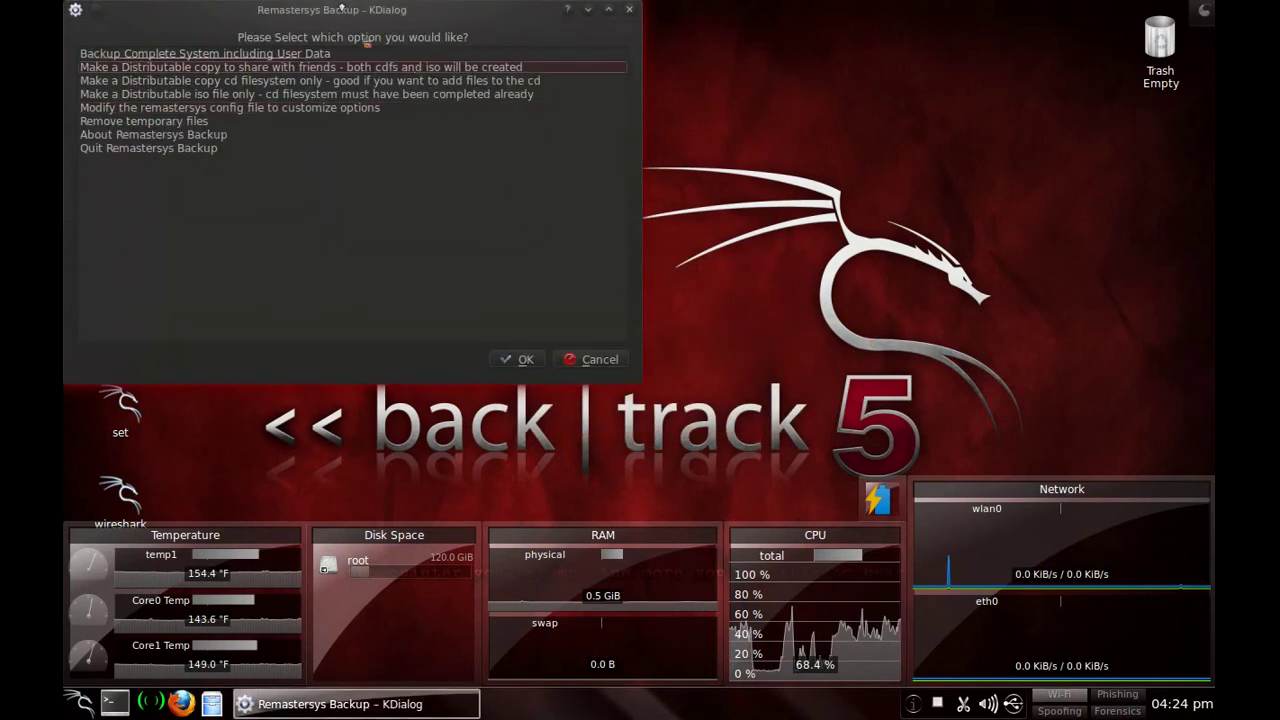
drag(400, 17, 647, 70)
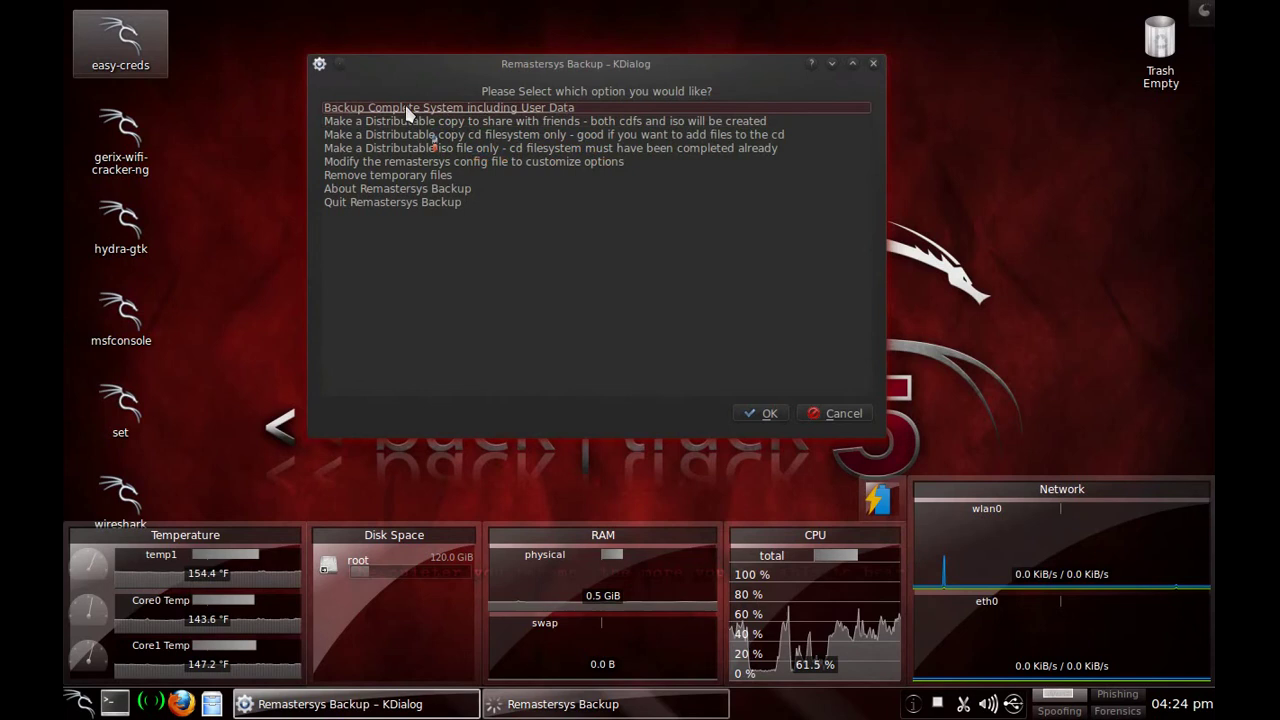
click(548, 121)
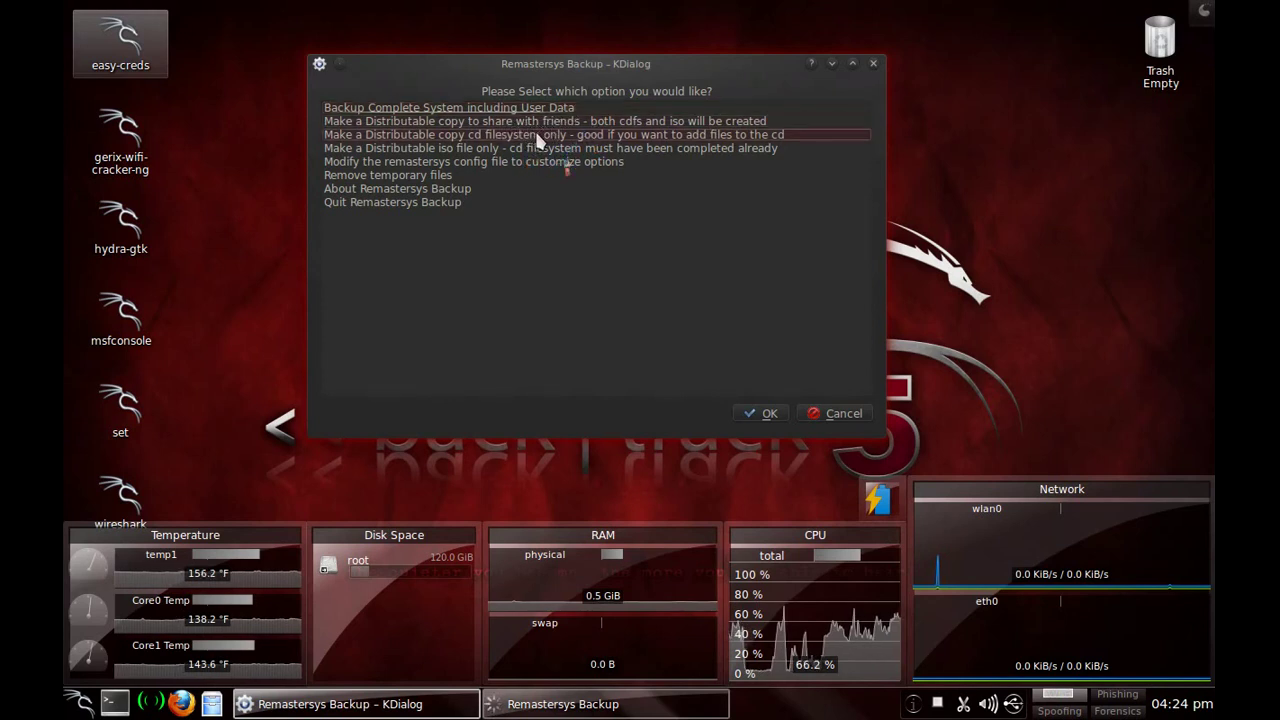
click(547, 163)
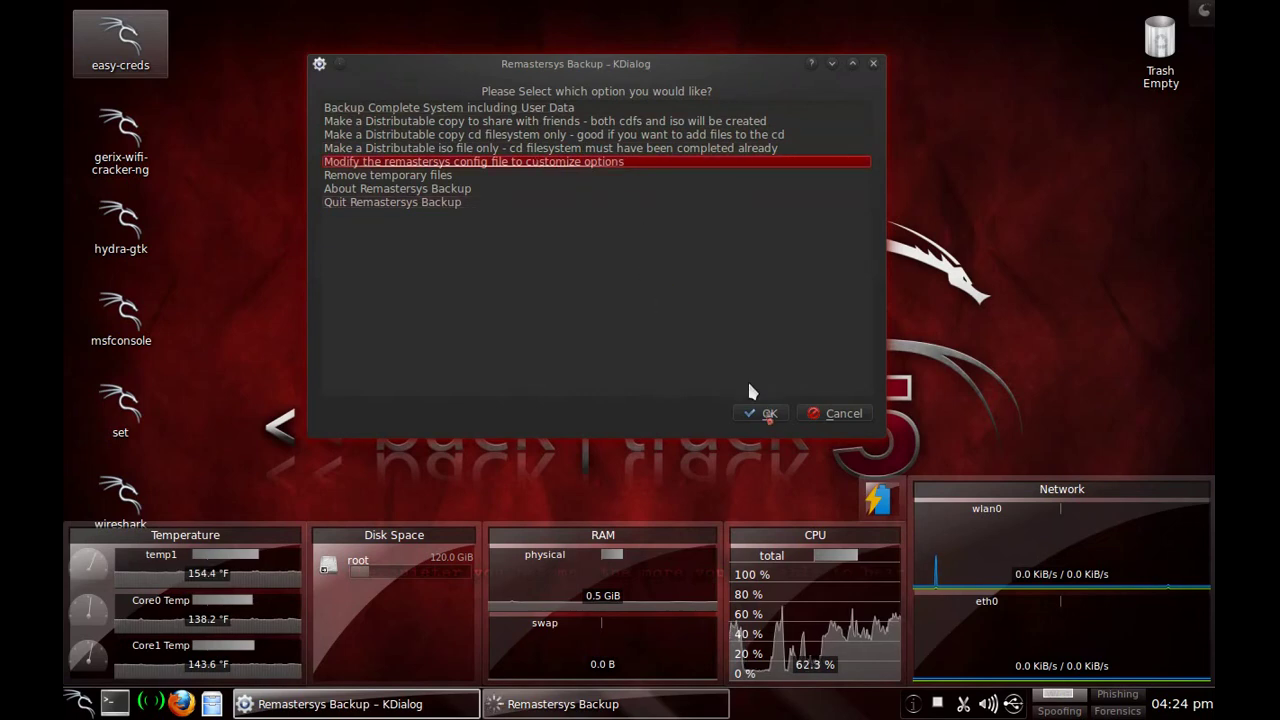
Review the config options (custom.iso, /home/remastersys) and go back to the main menu
click(766, 413)
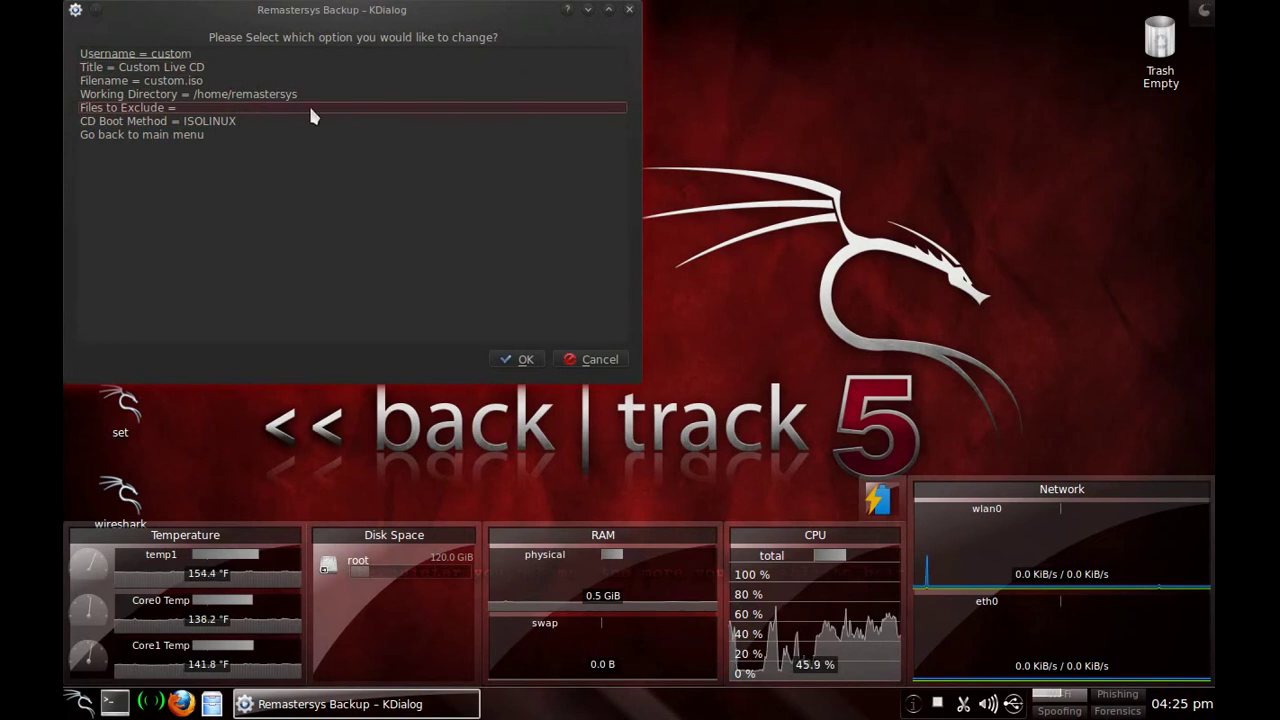
click(269, 133)
click(526, 360)
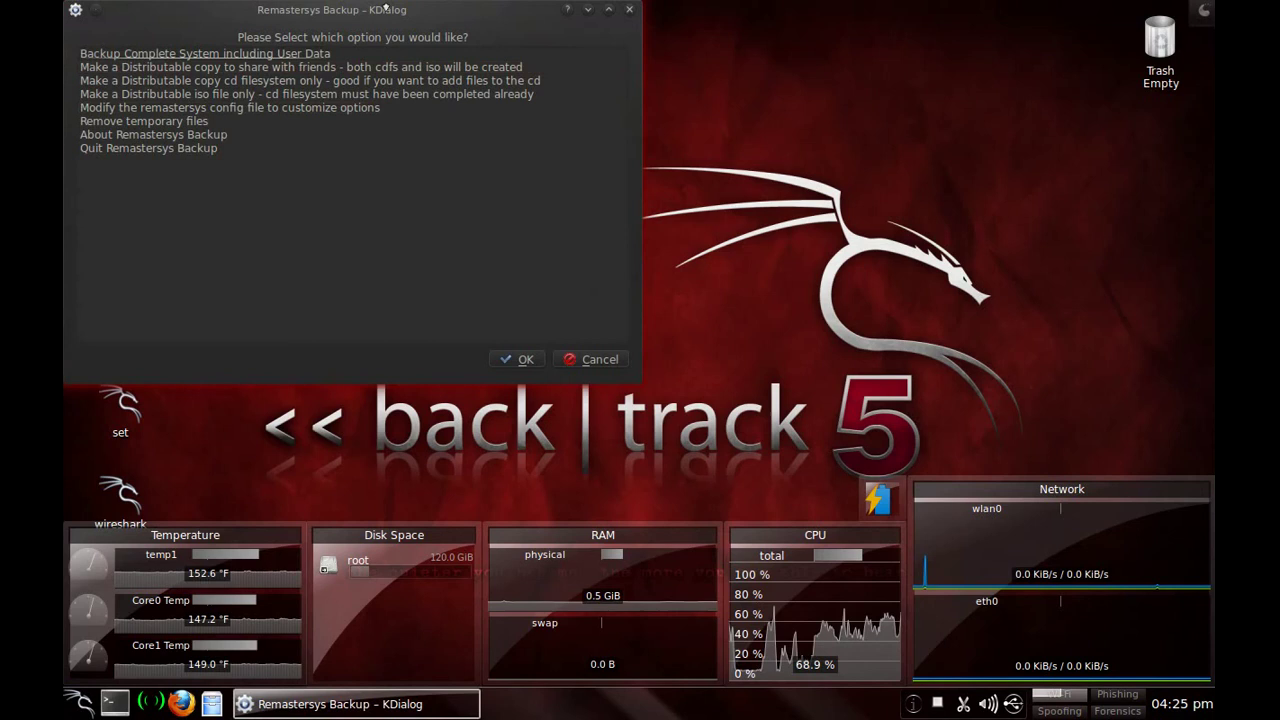
Centre the main menu dialog, then cancel it to quit Remastersys Backup
drag(386, 8, 674, 66)
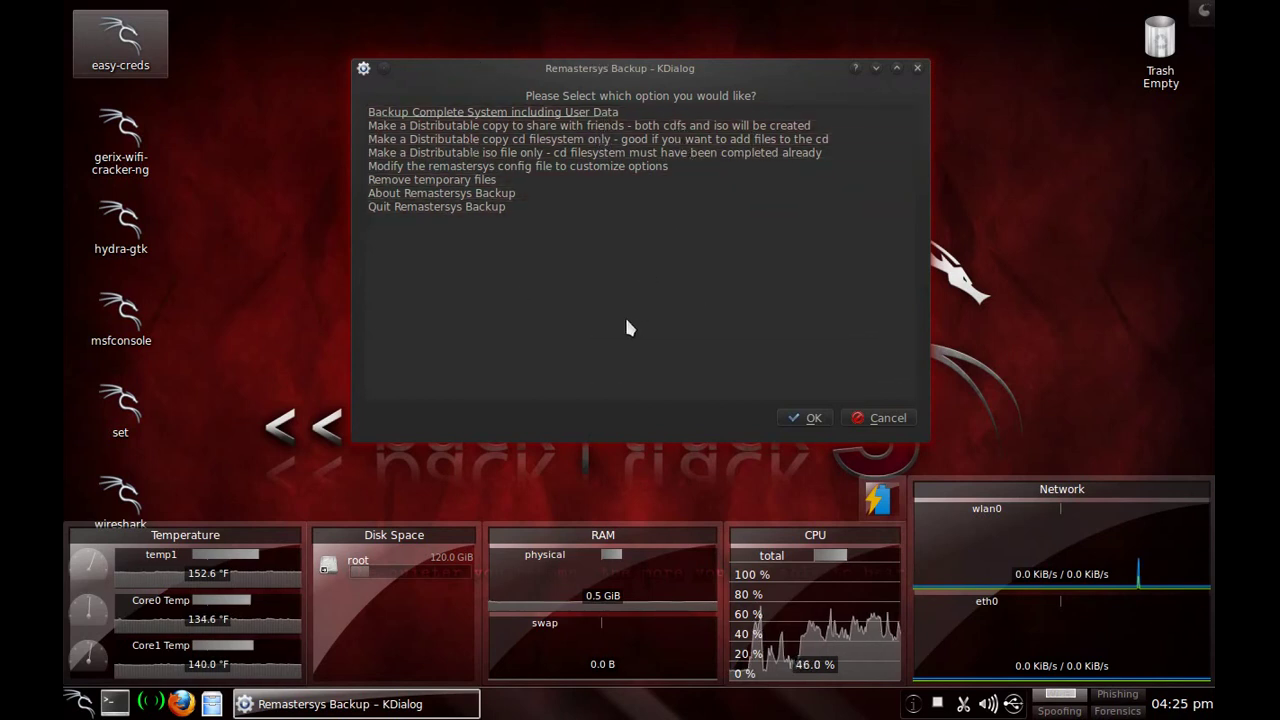
click(885, 417)
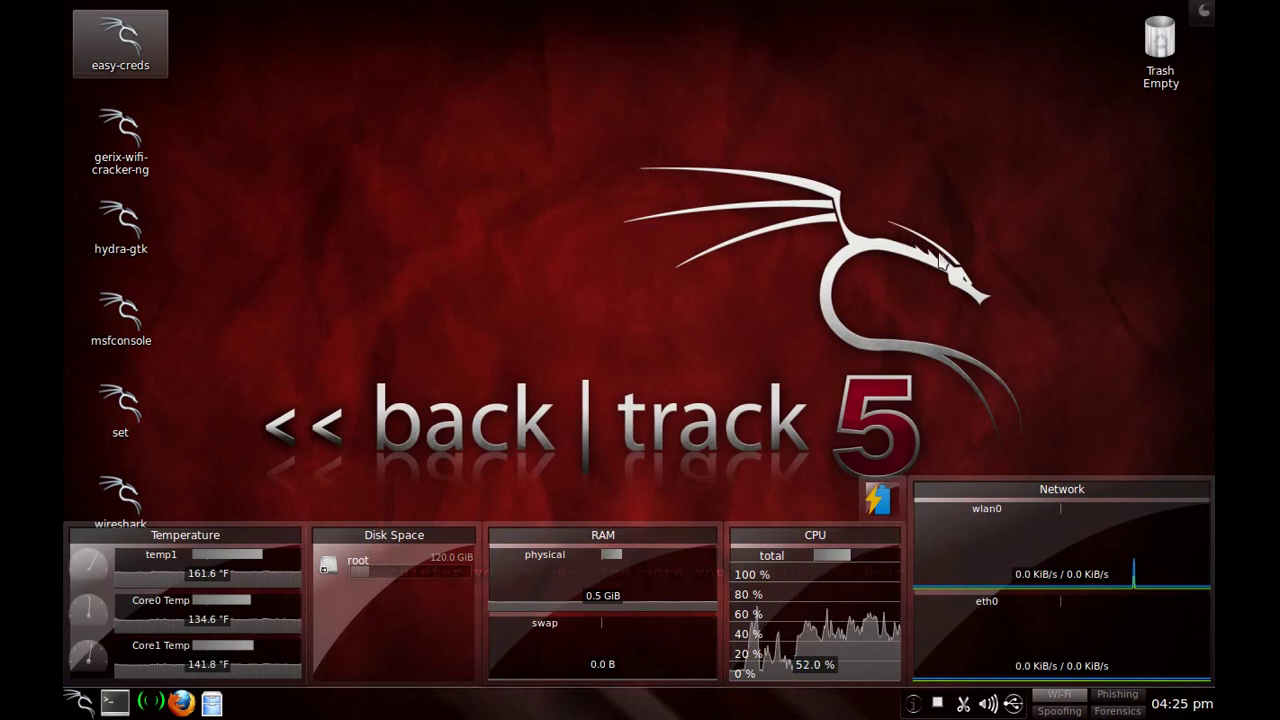
click(210, 704)
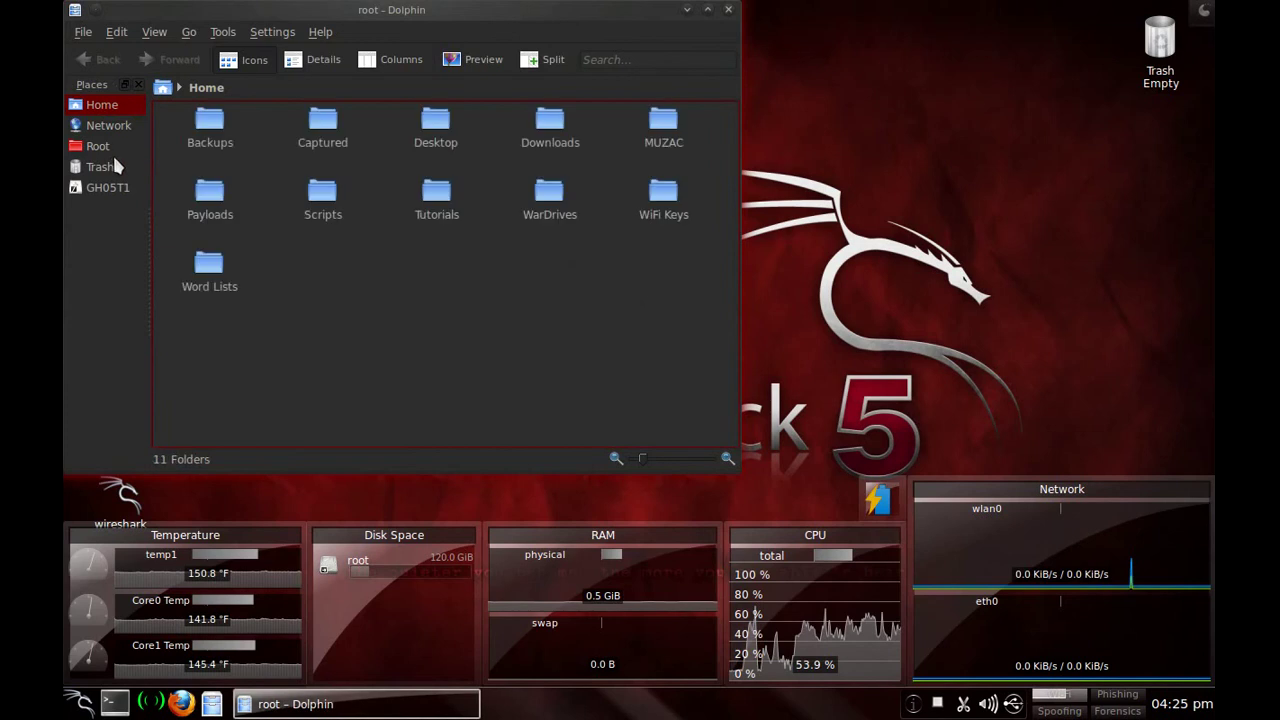
click(110, 147)
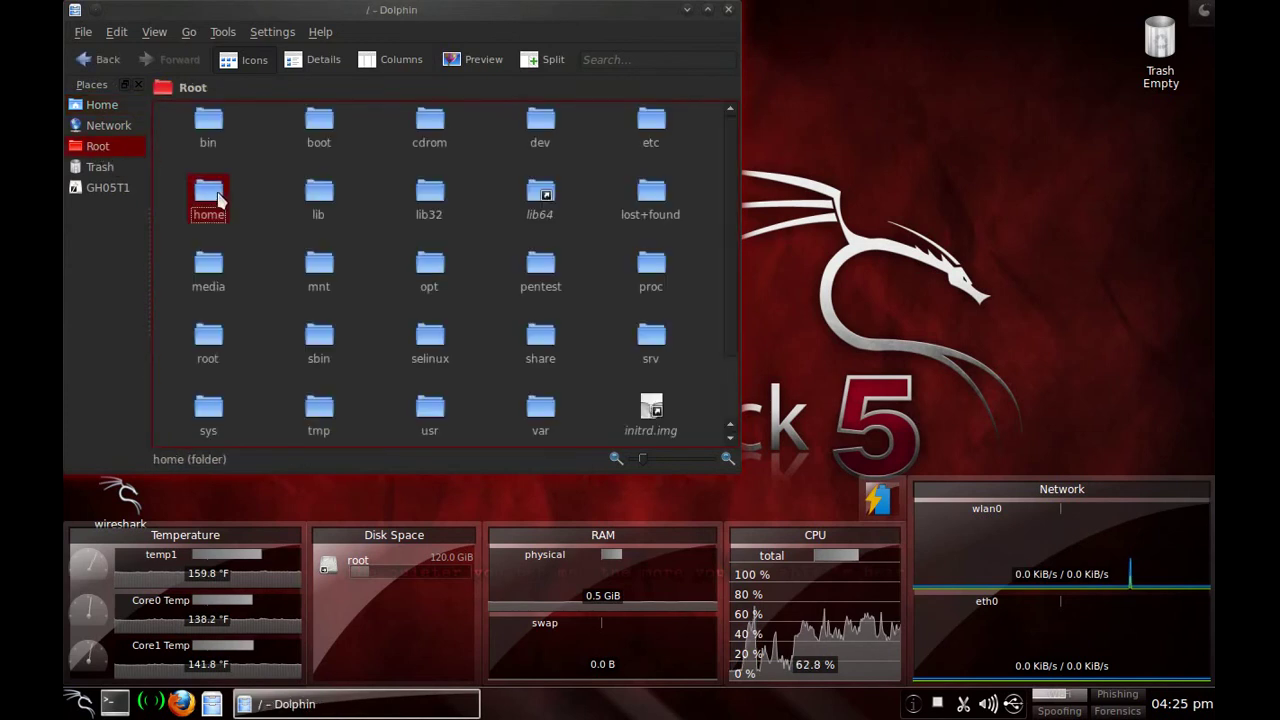
click(209, 195)
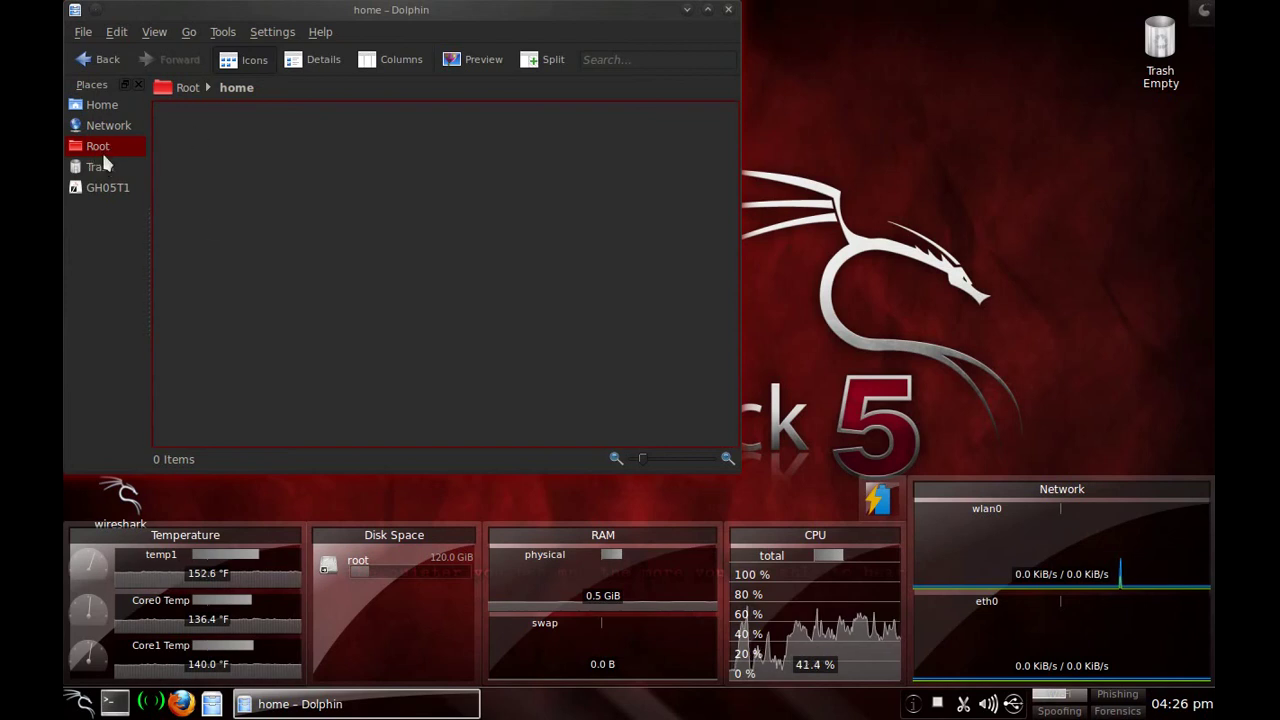
click(728, 11)
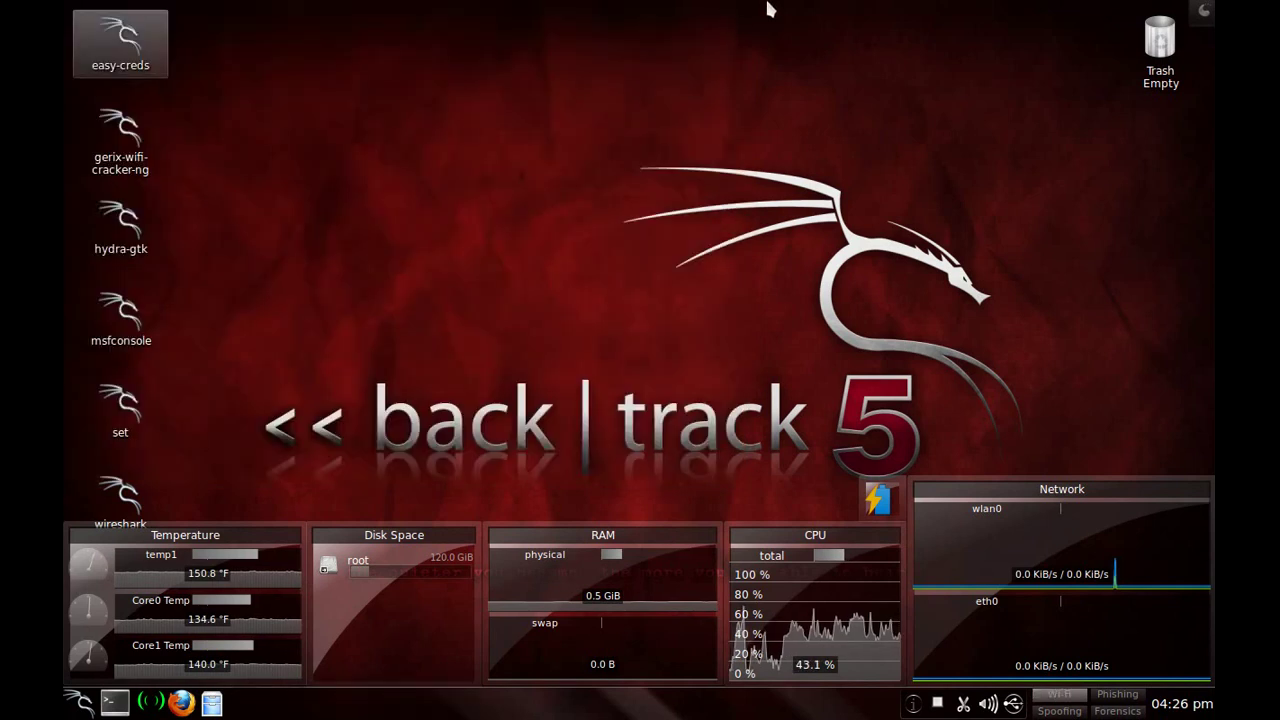
click(400, 299)
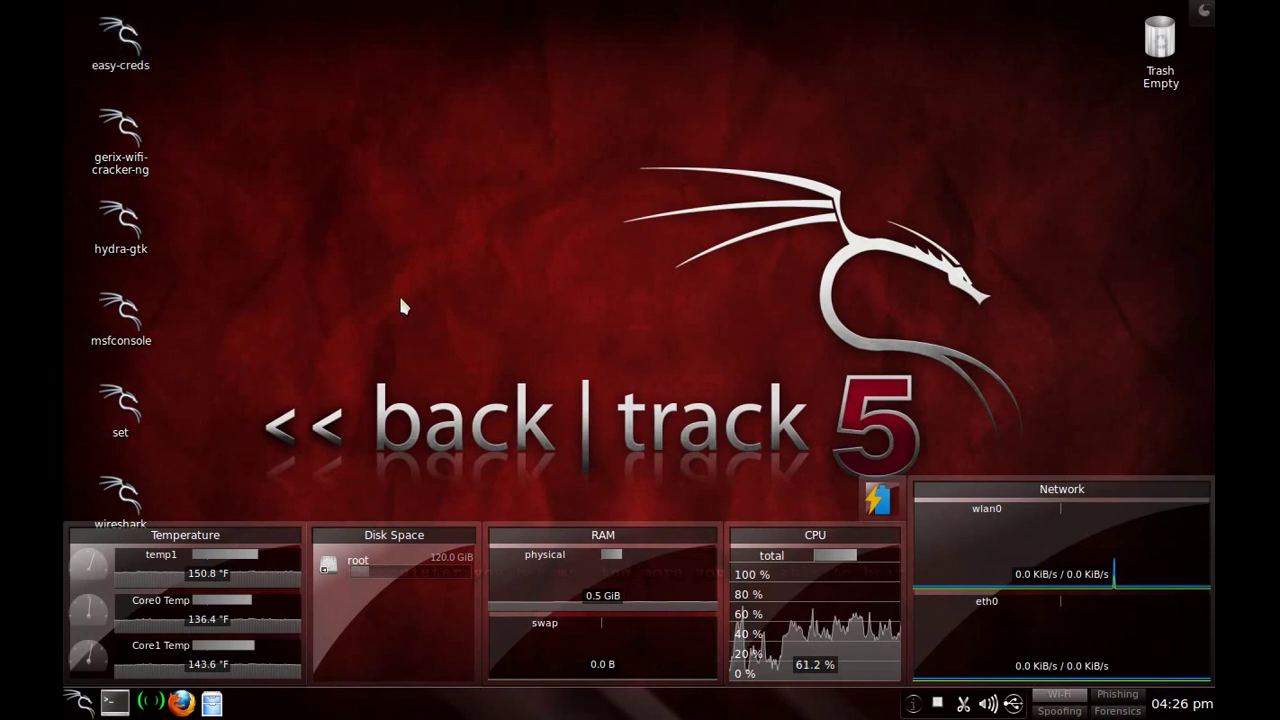